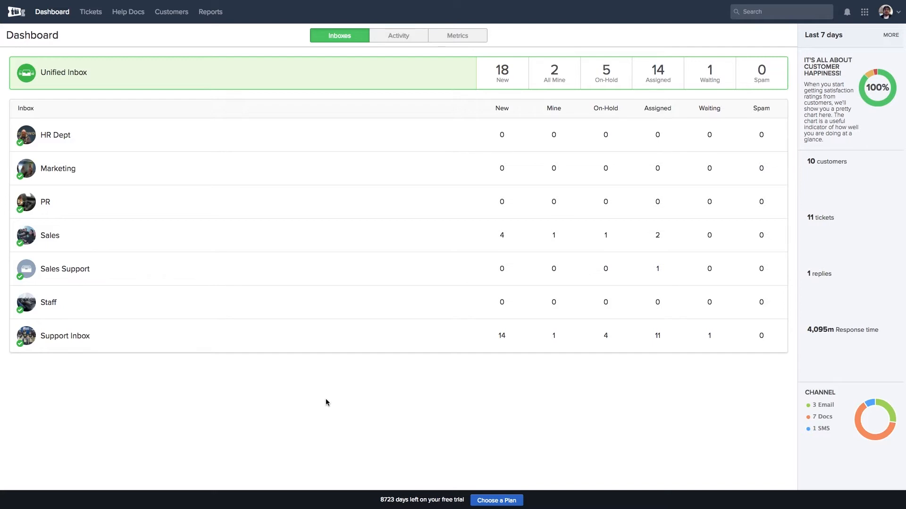
# Step: Enable the Time Tracking app in the account settings and open the company's Time Tracking settings
pyautogui.click(883, 12)
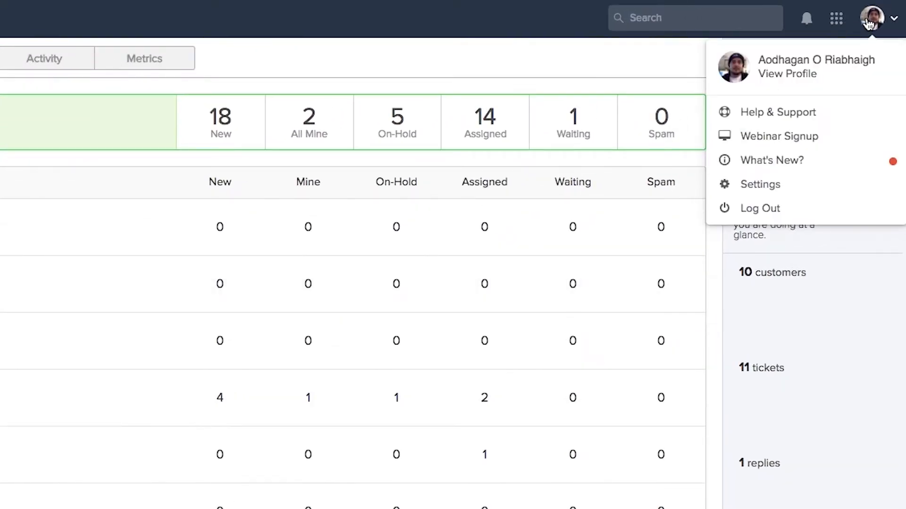
pyautogui.click(760, 184)
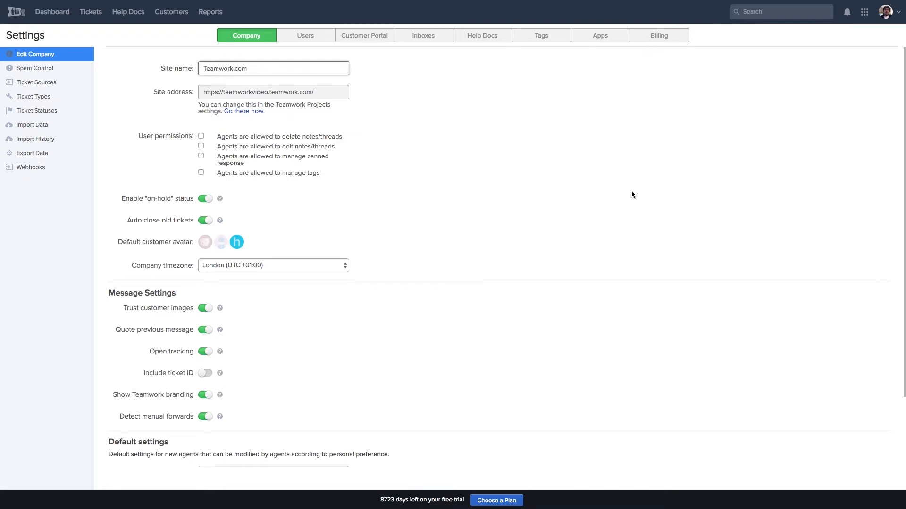
pyautogui.click(600, 39)
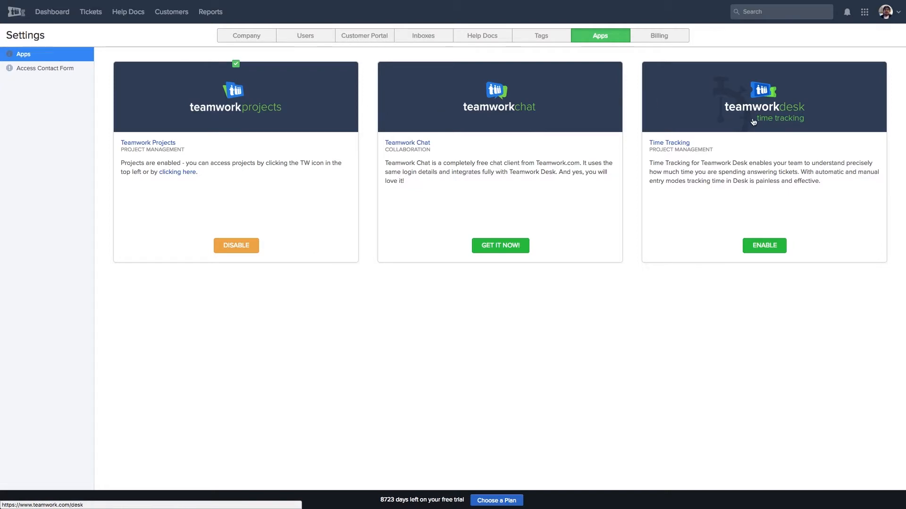
pyautogui.click(766, 246)
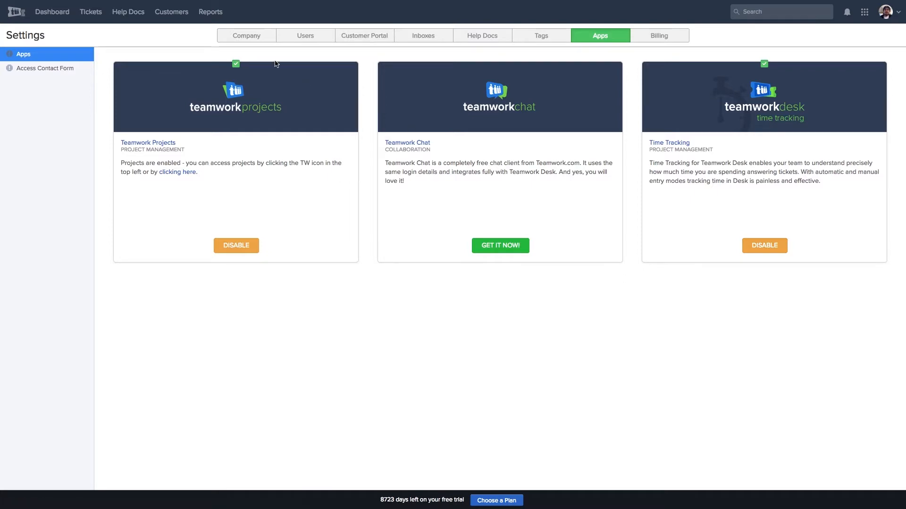
pyautogui.click(250, 38)
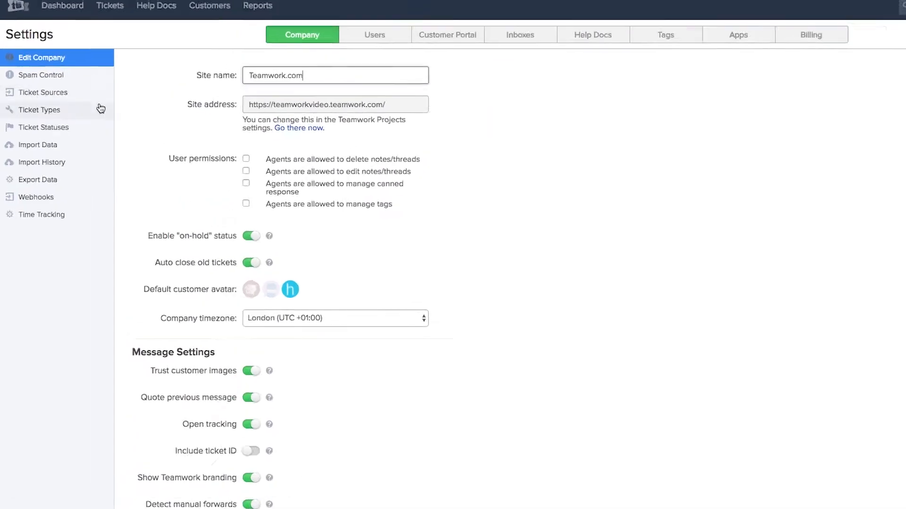
pyautogui.click(42, 184)
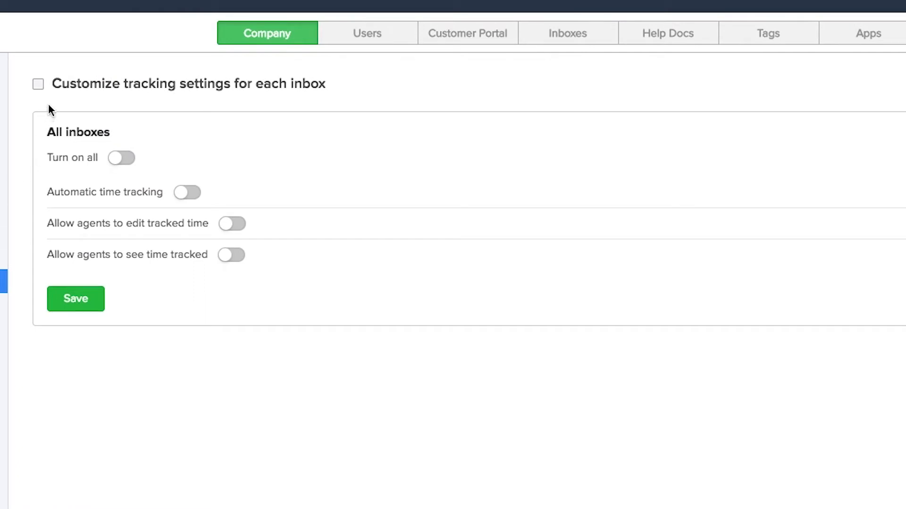
# Step: Try customizing tracking settings for each inbox, view the Marketing inbox's options, and return to shared settings for all inboxes
pyautogui.click(201, 84)
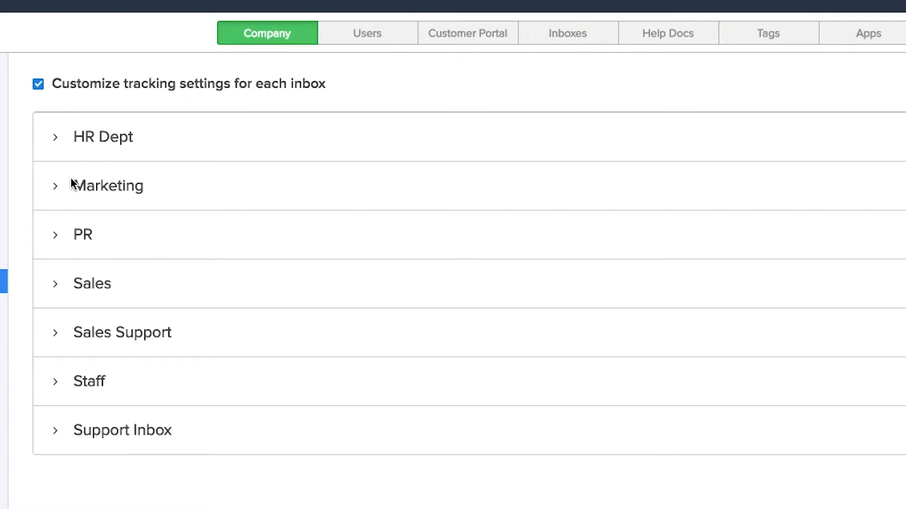
pyautogui.click(56, 186)
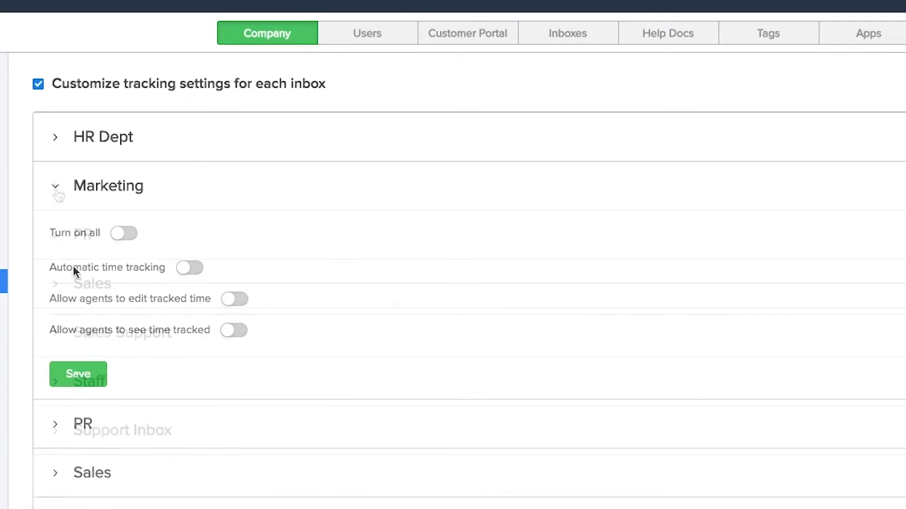
pyautogui.click(56, 190)
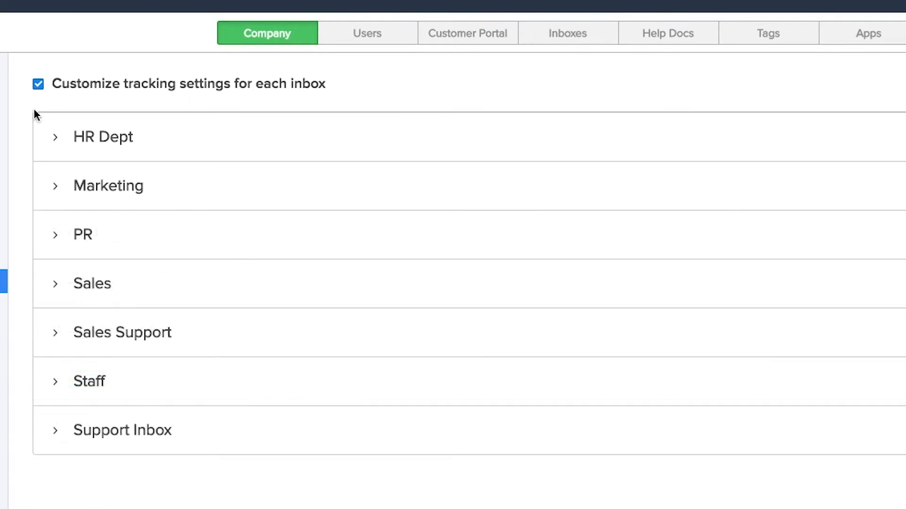
pyautogui.click(37, 85)
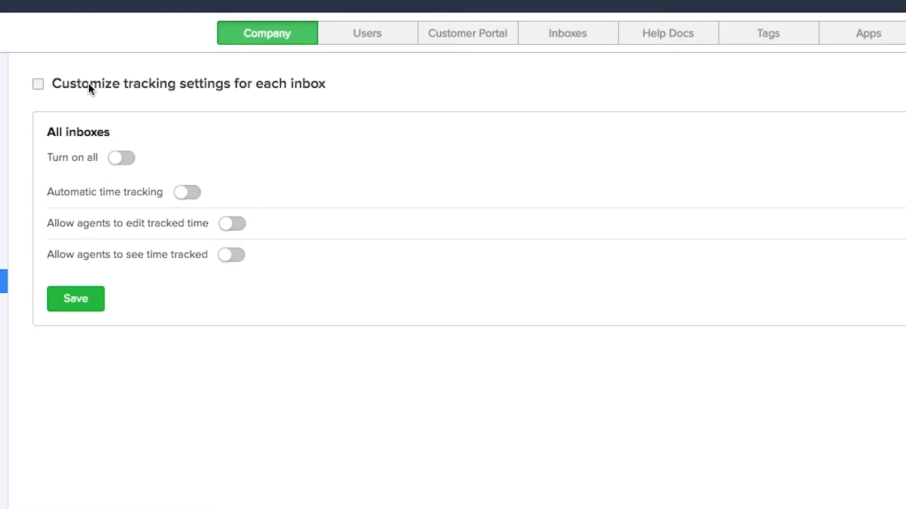
# Step: Try turning Automatic time tracking and Allow agents to edit tracked time on and back off for all inboxes
pyautogui.click(129, 189)
pyautogui.click(155, 226)
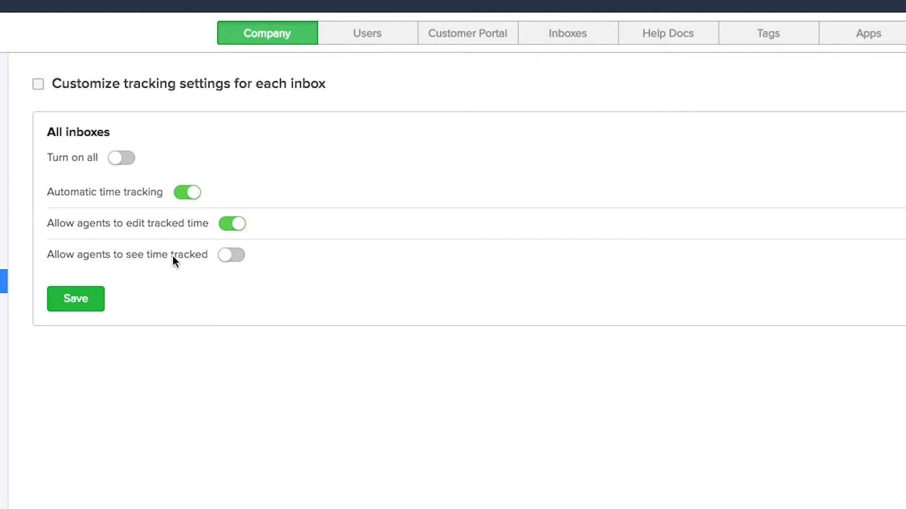
pyautogui.click(162, 230)
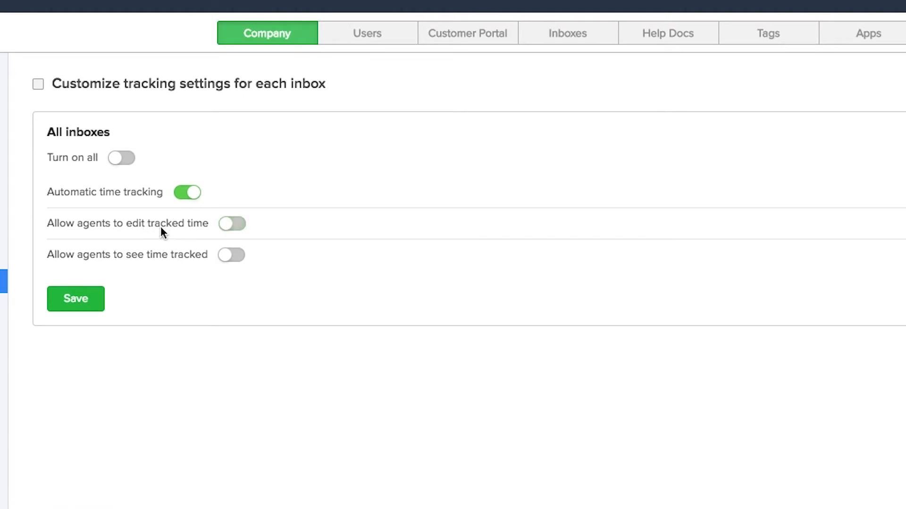
pyautogui.click(125, 190)
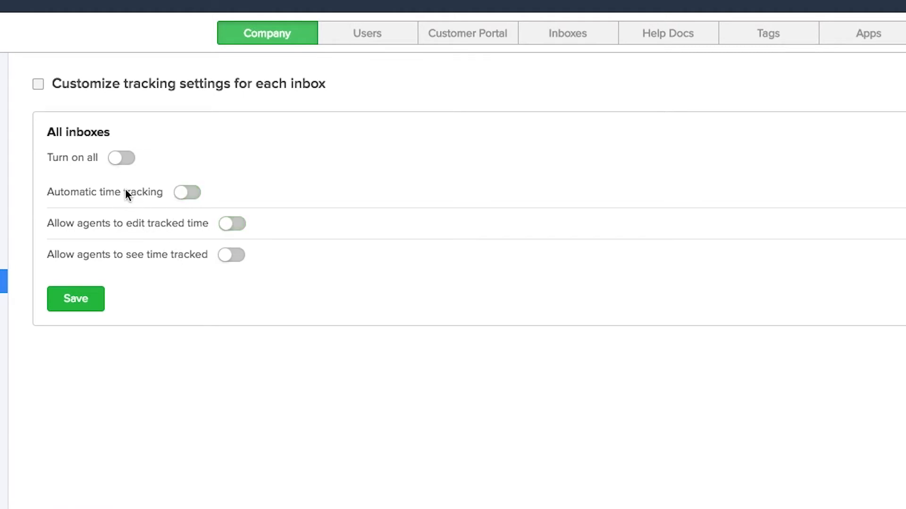
# Step: Turn on all time tracking options for all inboxes and save the settings
pyautogui.click(78, 156)
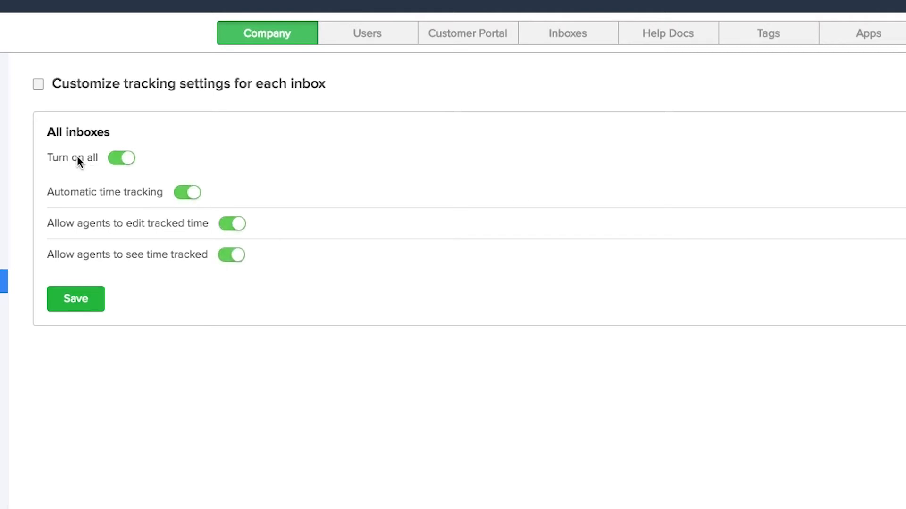
pyautogui.click(77, 156)
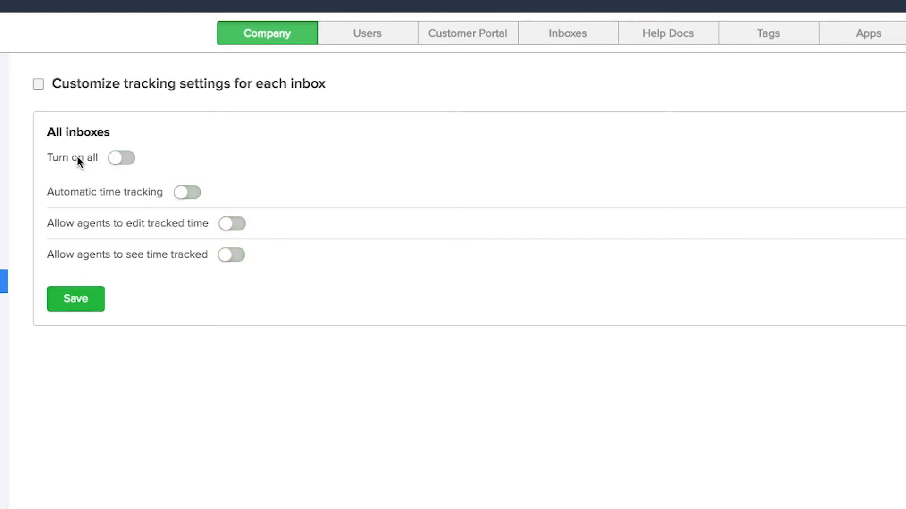
pyautogui.click(78, 159)
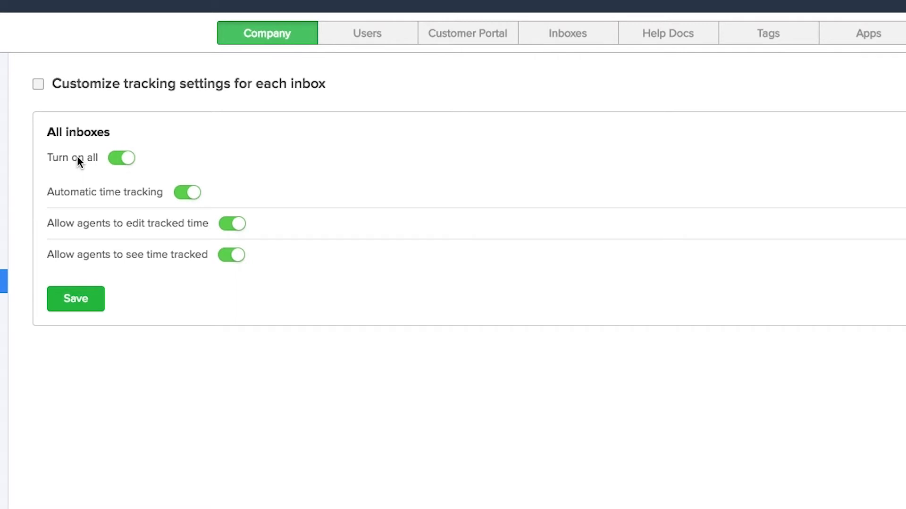
pyautogui.click(82, 299)
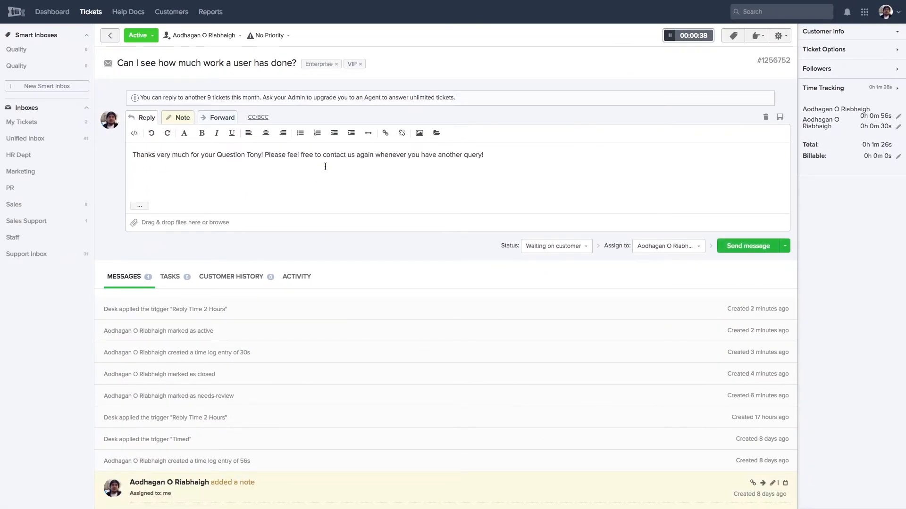
# Step: Send the drafted thank-you reply on the ticket with the status Waiting on customer
pyautogui.click(732, 245)
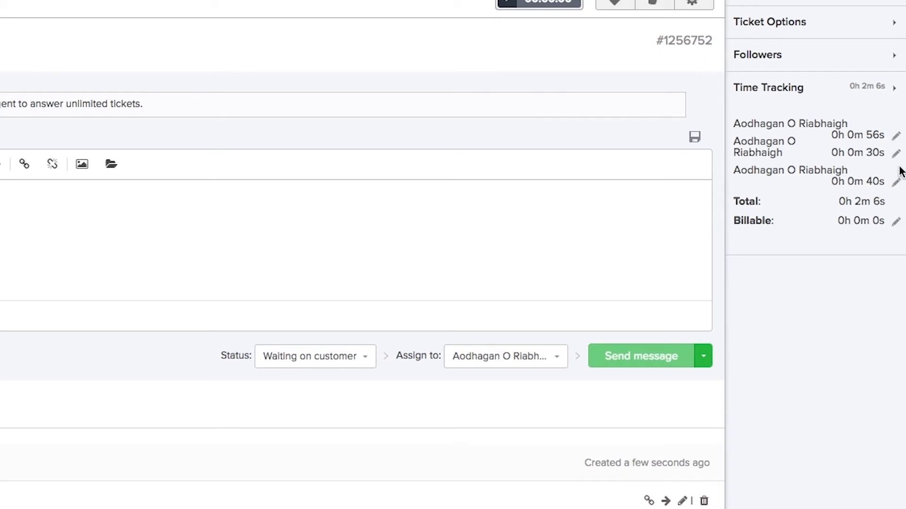
# Step: Set the minutes of the ticket's 56-second time log to 5 and save the edited entry
pyautogui.click(896, 136)
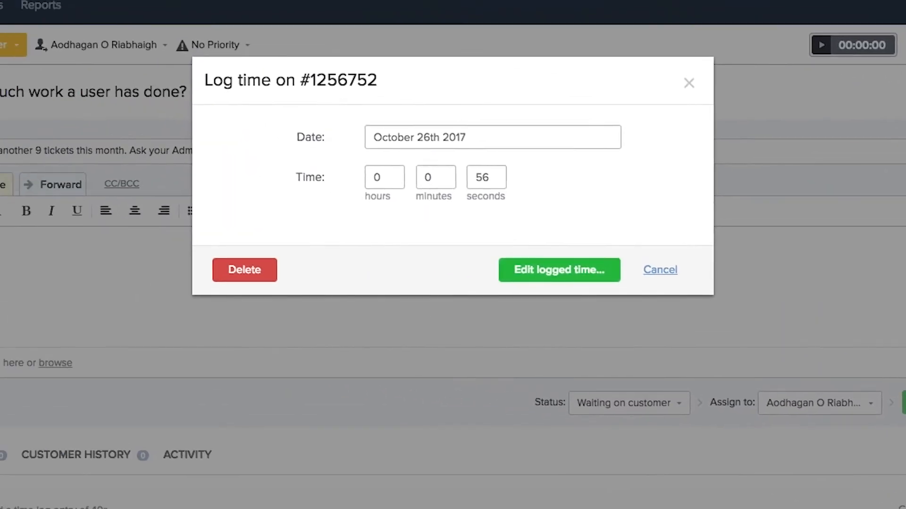
pyautogui.click(414, 137)
pyautogui.click(386, 174)
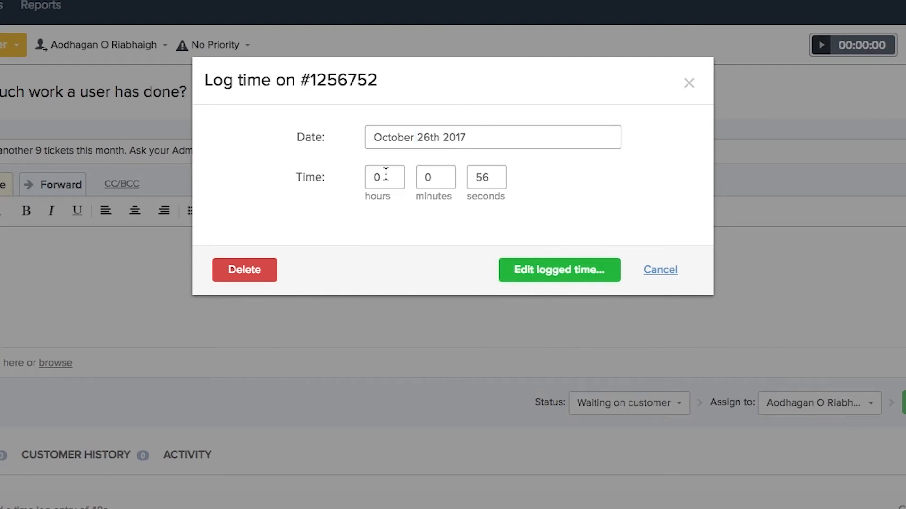
pyautogui.click(431, 176)
pyautogui.press('BackSpace')
pyautogui.write('5')
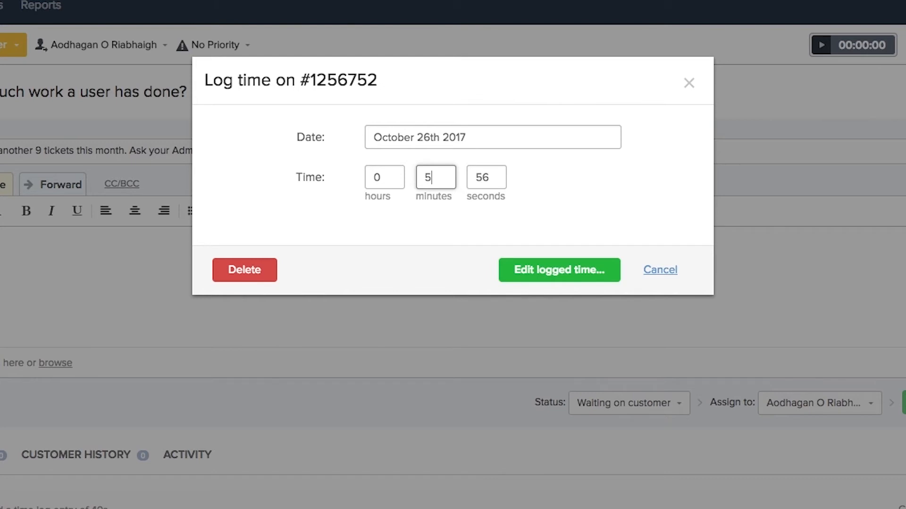
pyautogui.click(562, 265)
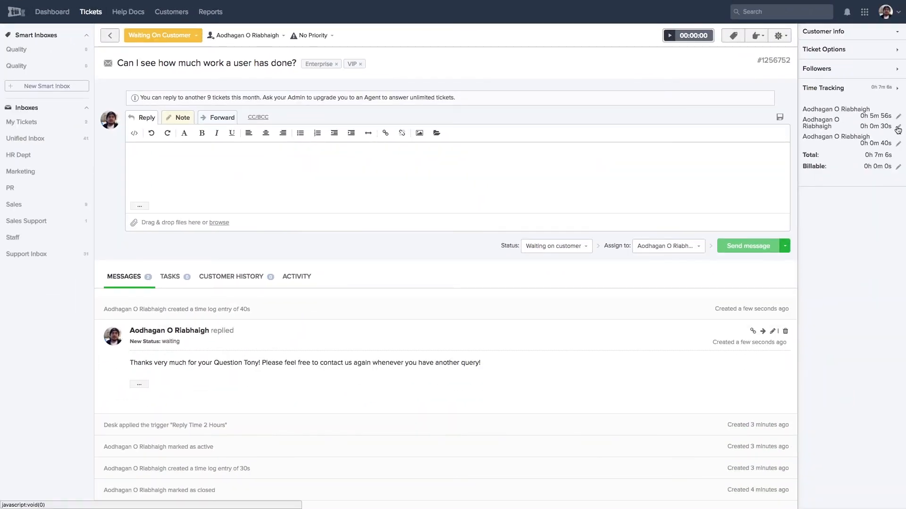
# Step: Delete the ticket's 30-second time log entry
pyautogui.click(897, 128)
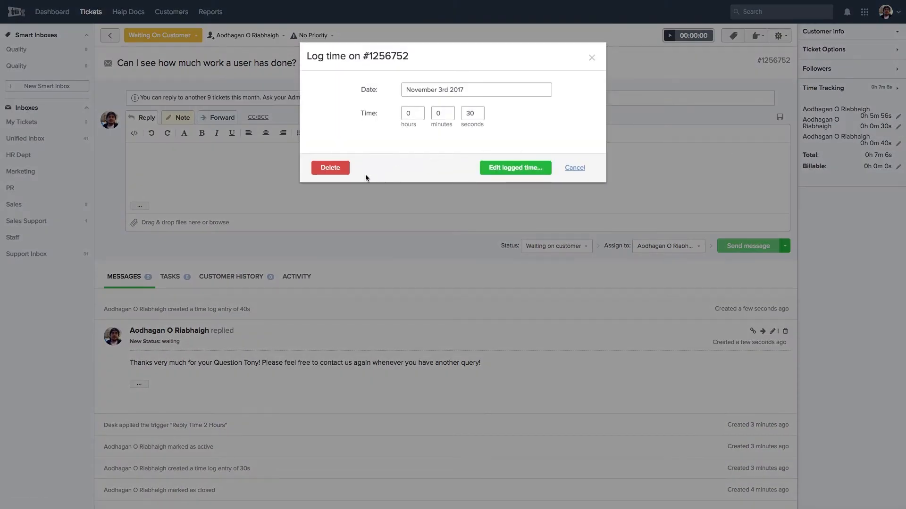
pyautogui.click(340, 171)
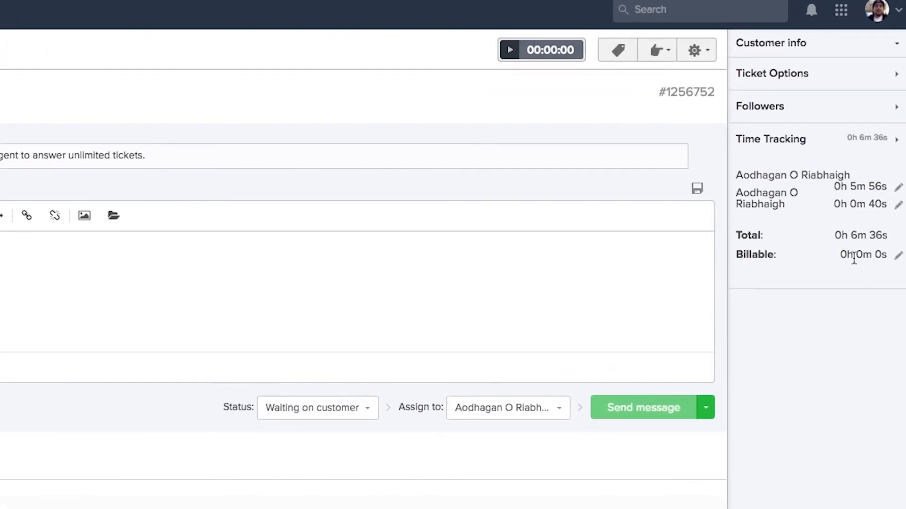
# Step: Edit the ticket's billable time, choosing the project Company Newsletter A and the date October 30th 2017
pyautogui.click(897, 256)
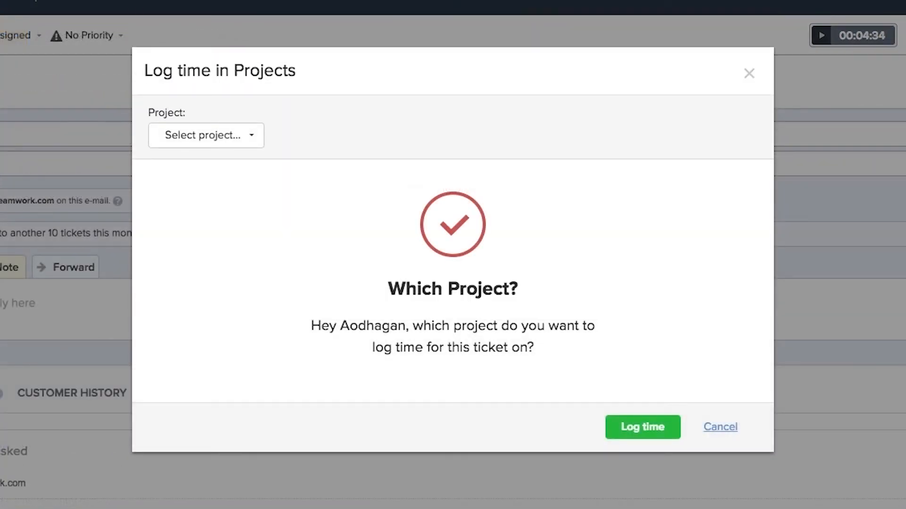
pyautogui.click(237, 141)
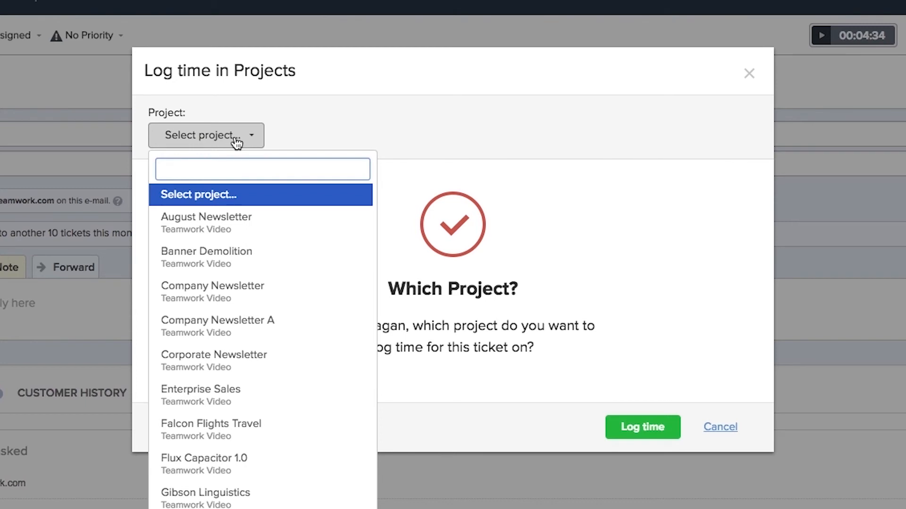
pyautogui.click(233, 321)
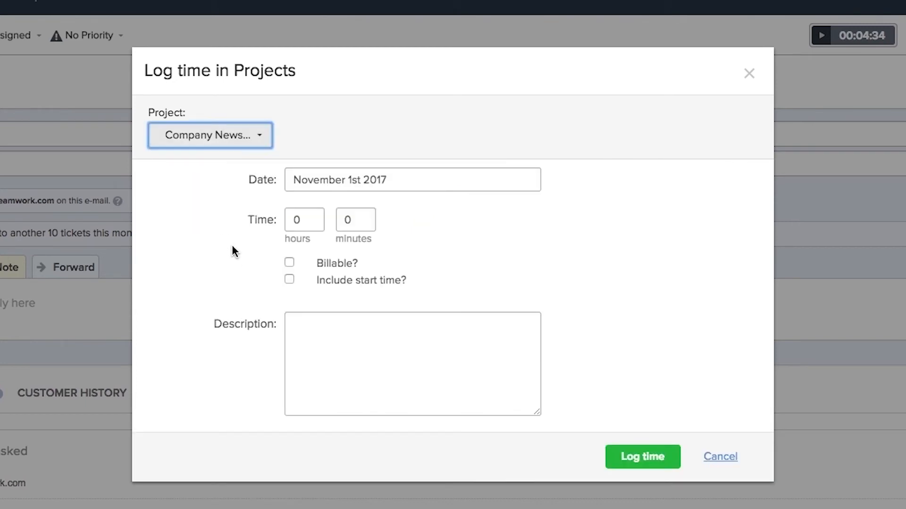
pyautogui.click(307, 140)
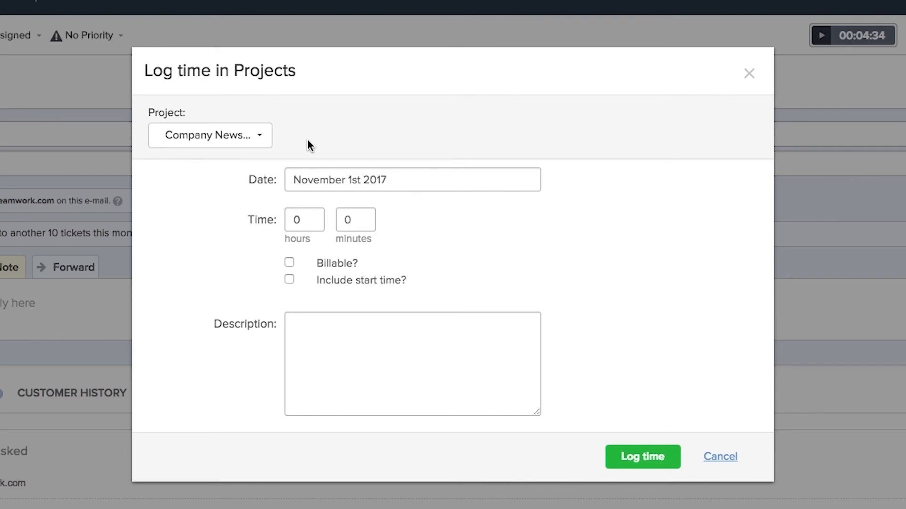
pyautogui.click(335, 179)
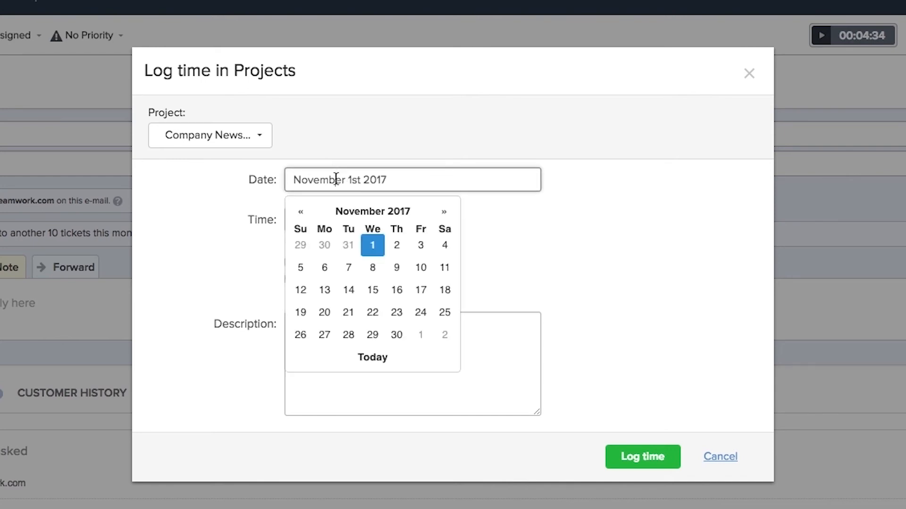
pyautogui.click(323, 246)
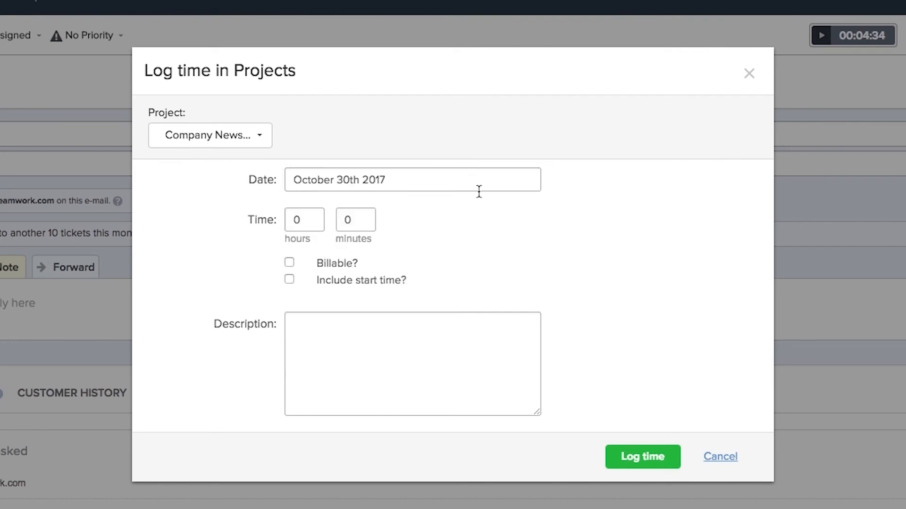
# Step: Set the project time entry's duration to 3 hours and 30 minutes
pyautogui.click(321, 218)
pyautogui.write('3')
pyautogui.press('Tab')
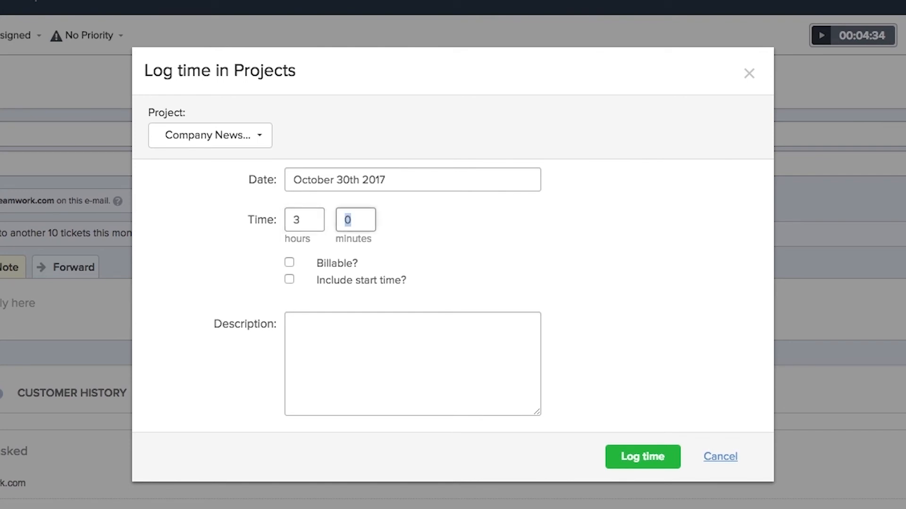
pyautogui.write('30')
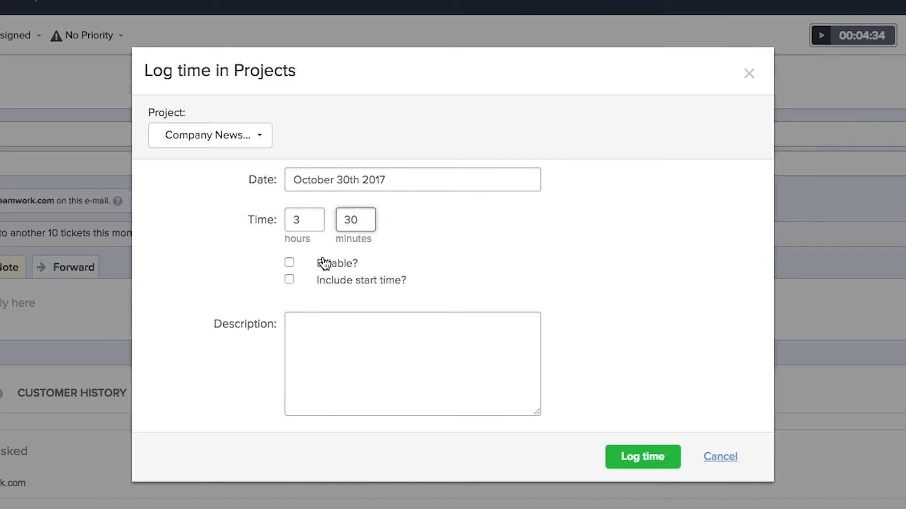
pyautogui.click(289, 262)
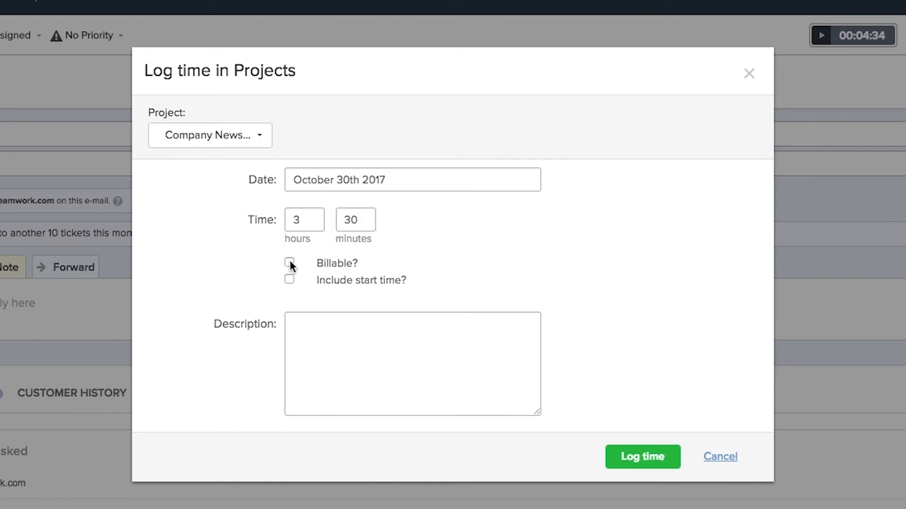
# Step: Include a start time of 16:00 in the project time entry and log the time
pyautogui.click(289, 280)
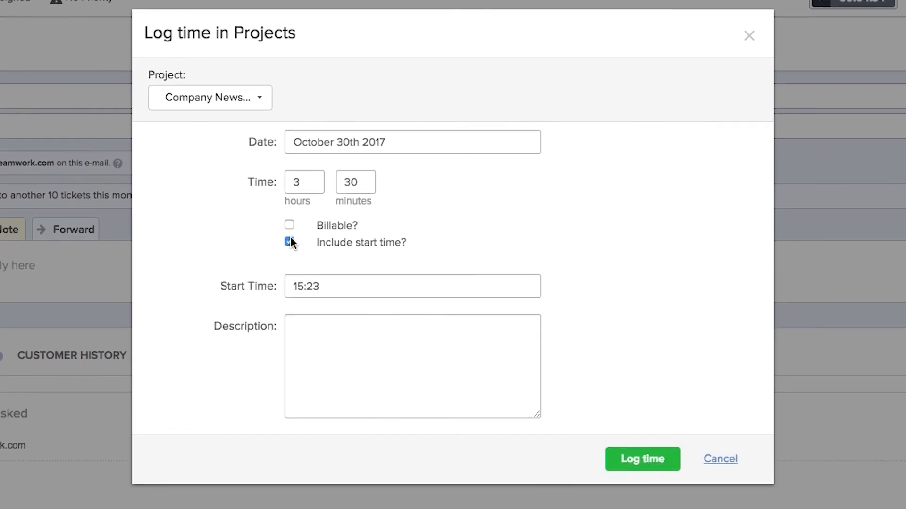
pyautogui.click(325, 283)
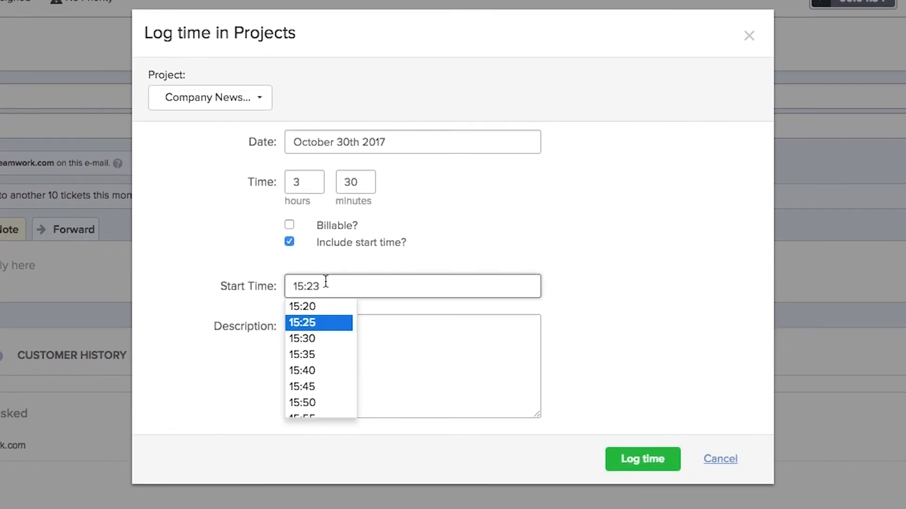
pyautogui.scroll(-1, 315, 393)
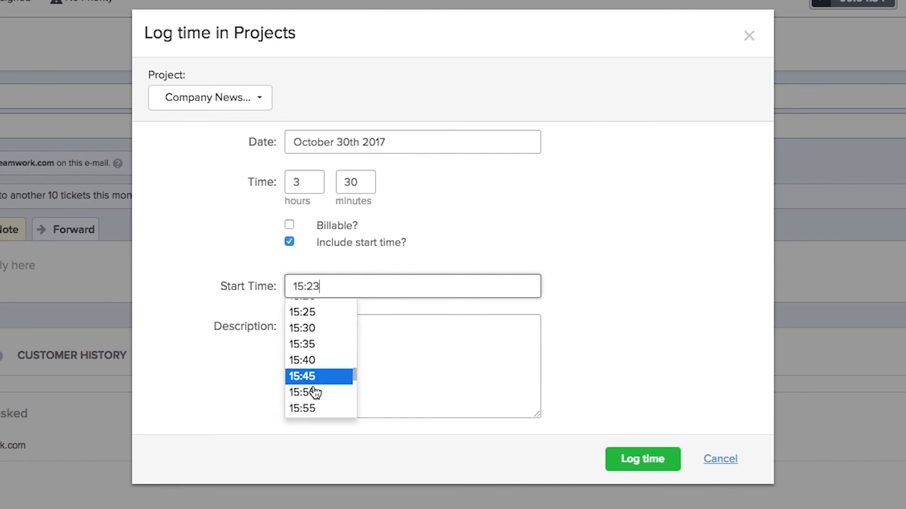
pyautogui.scroll(-2, 315, 393)
pyautogui.click(315, 392)
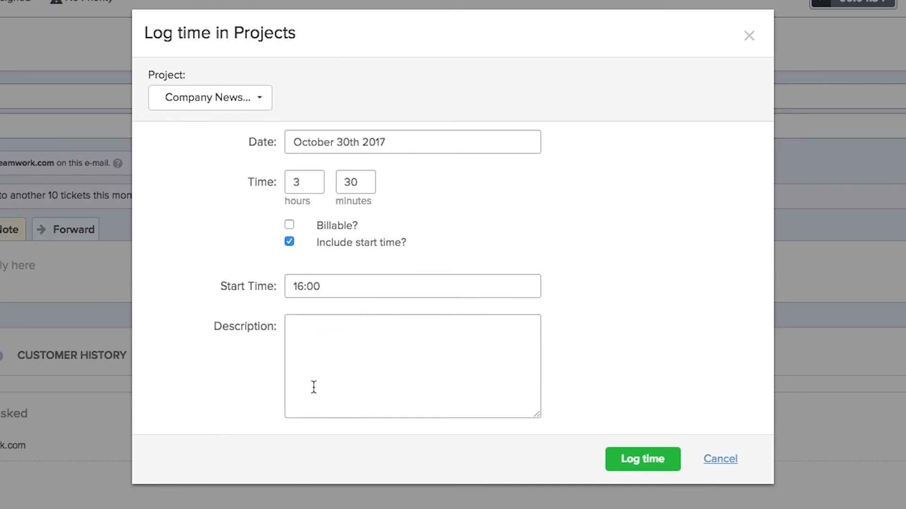
pyautogui.click(323, 330)
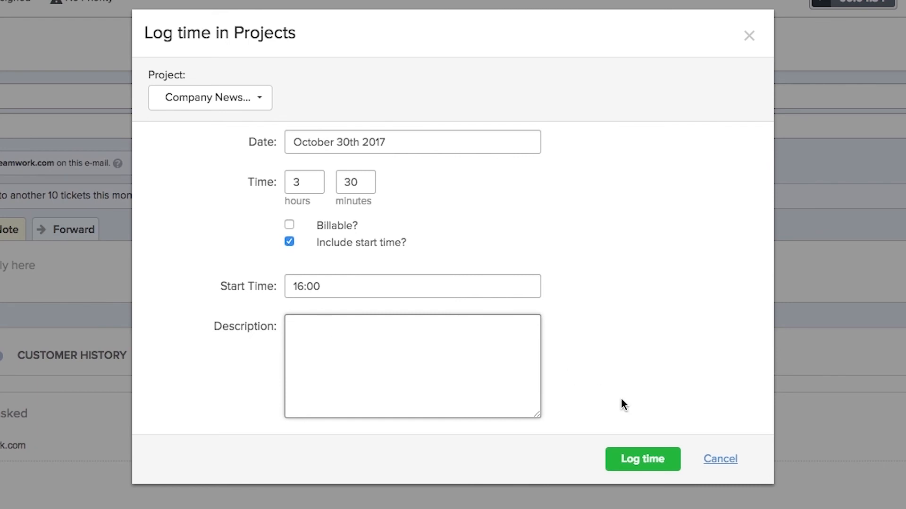
pyautogui.click(642, 459)
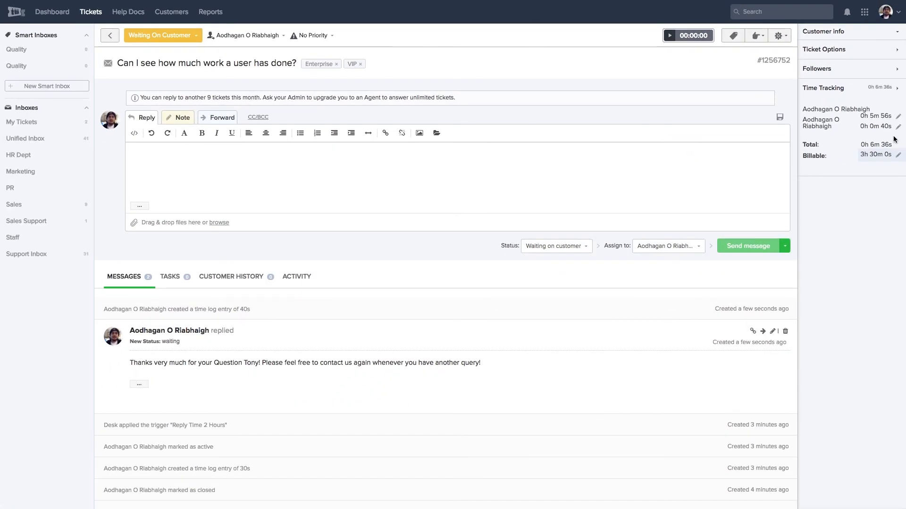